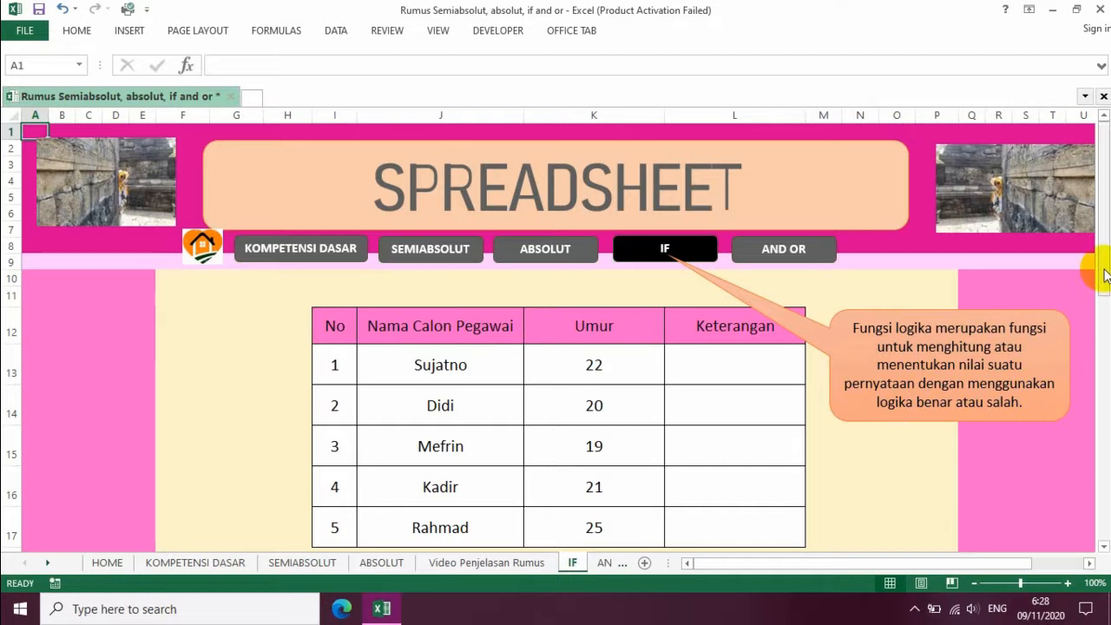
Start an IF formula in cell L13 of the IF sheet with the test K13>=20, followed by a semicolon separator
click(686, 251)
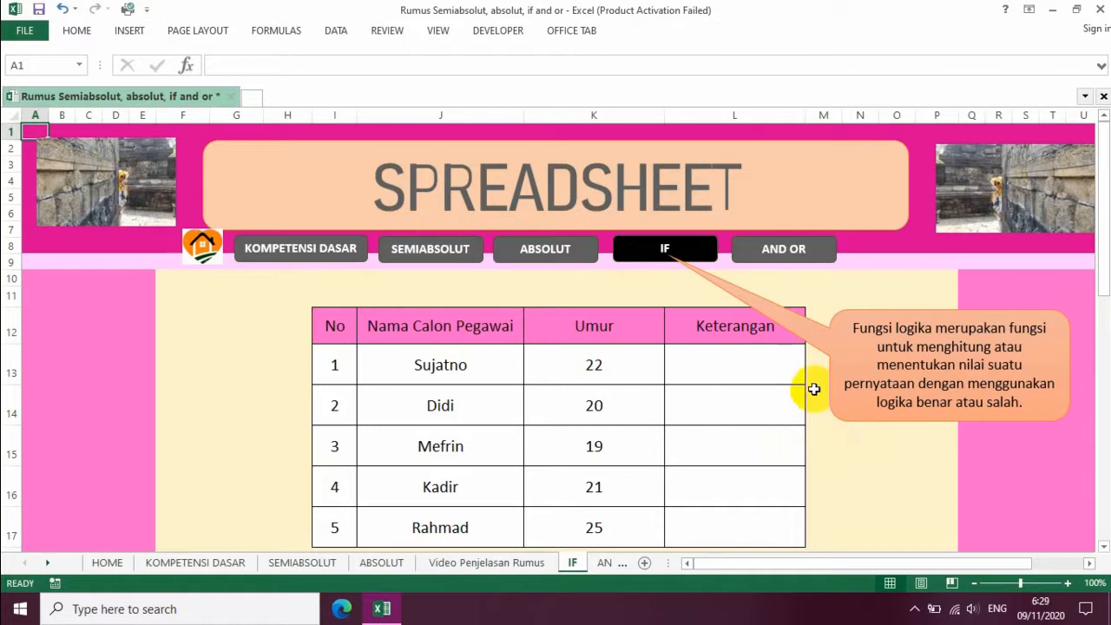
click(769, 365)
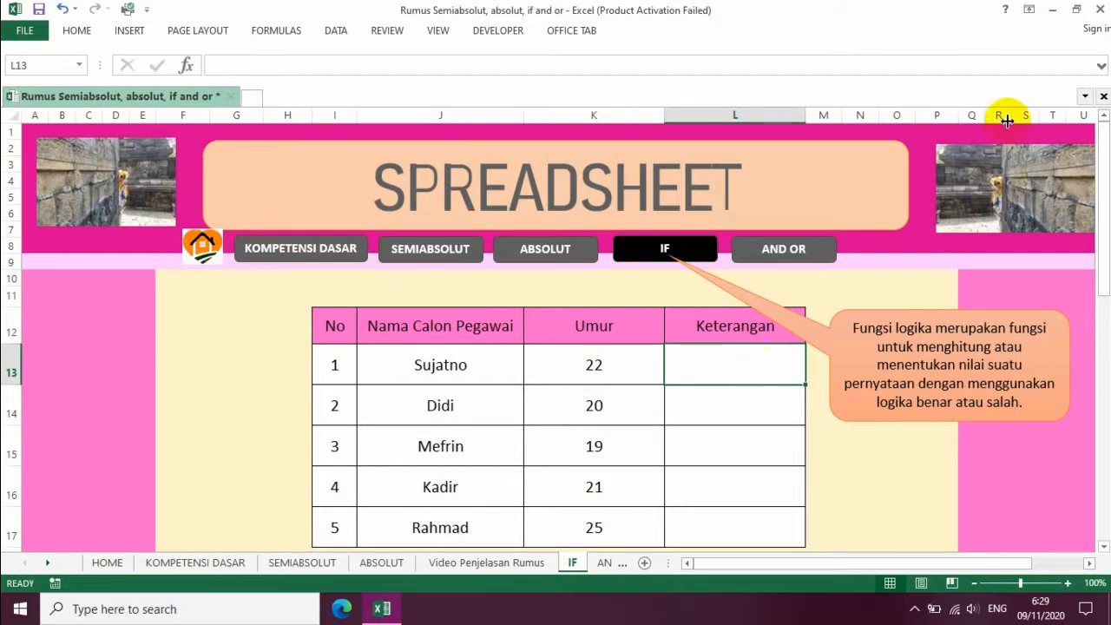
click(1100, 234)
drag(1100, 234, 1102, 245)
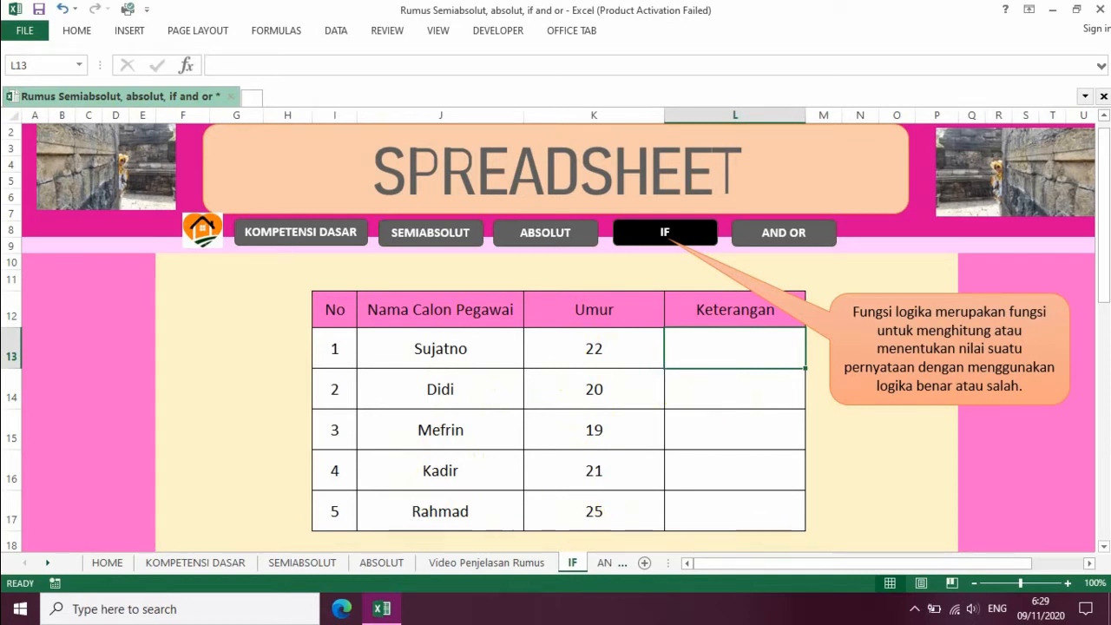
drag(1103, 240, 1106, 282)
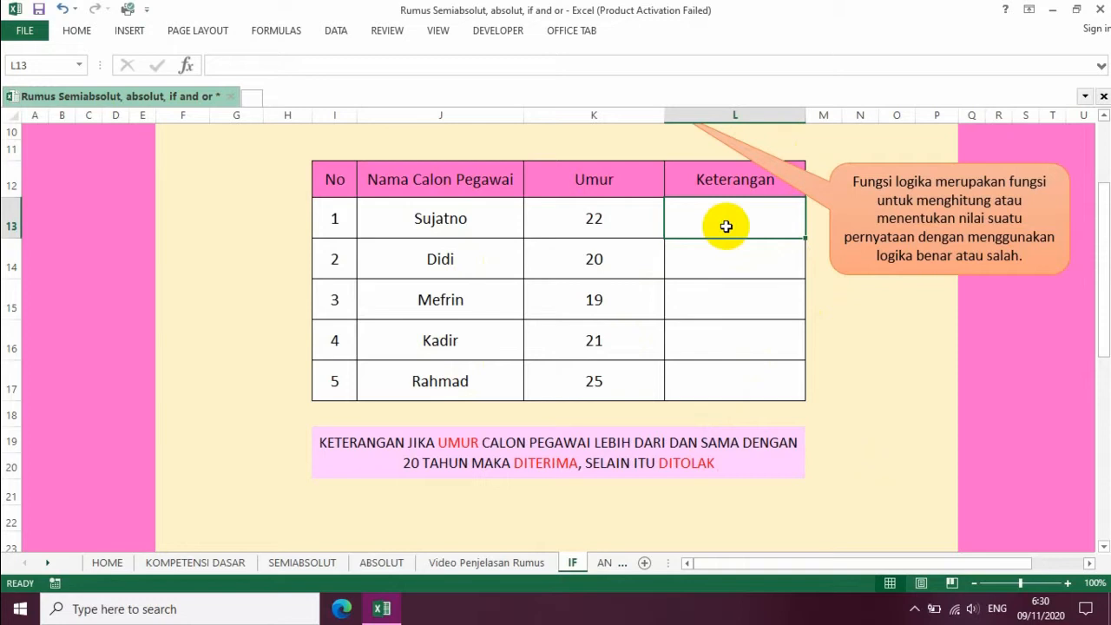
text(=)
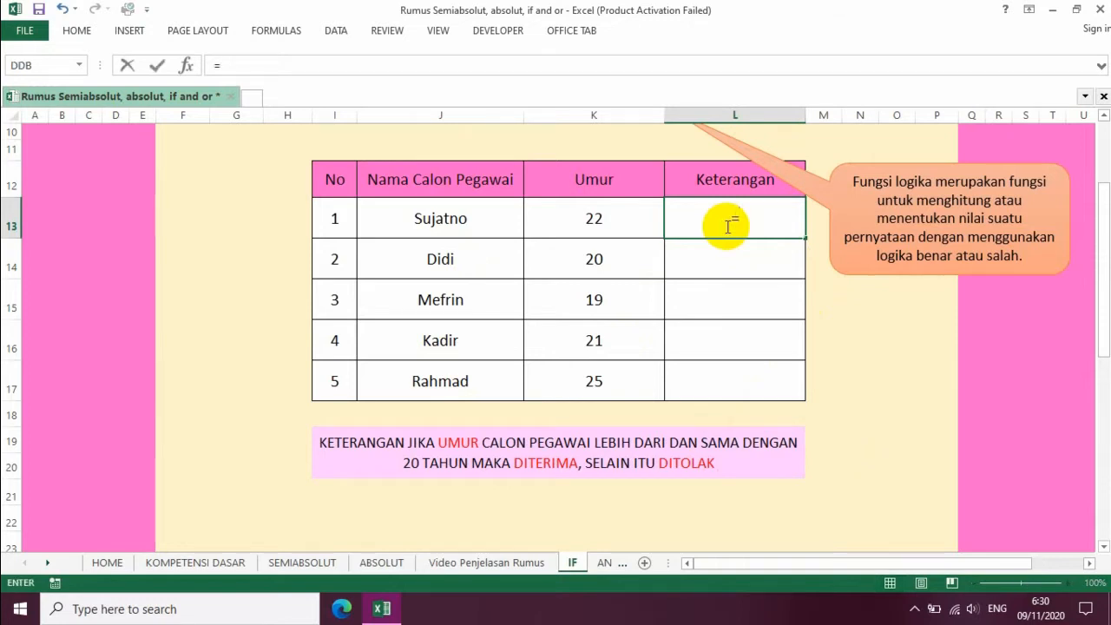
text(IF()
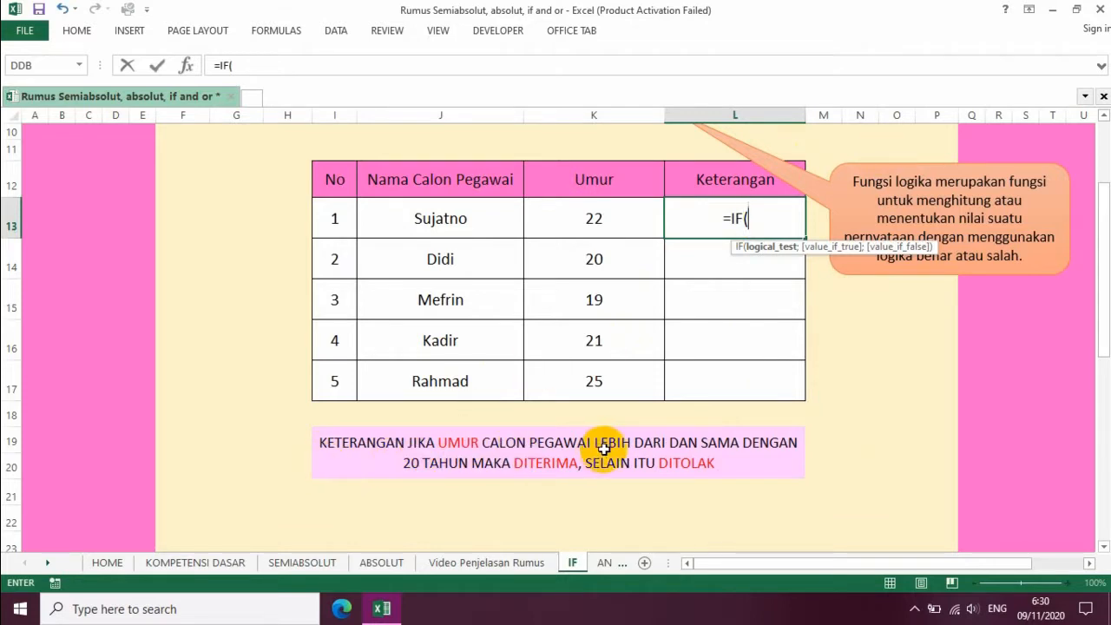
click(614, 218)
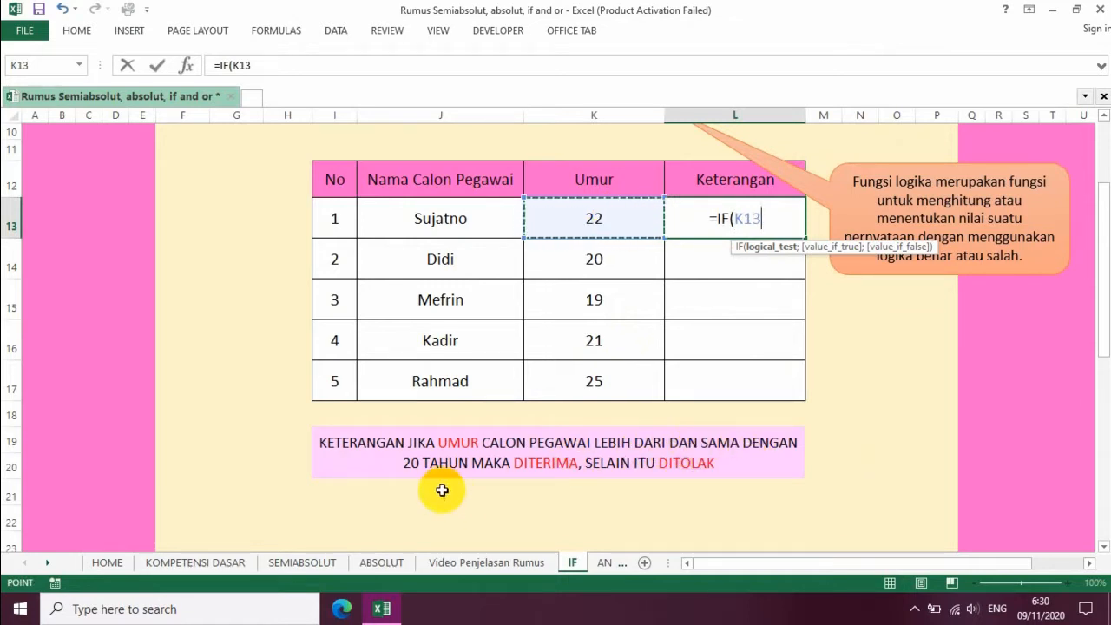
text(>)
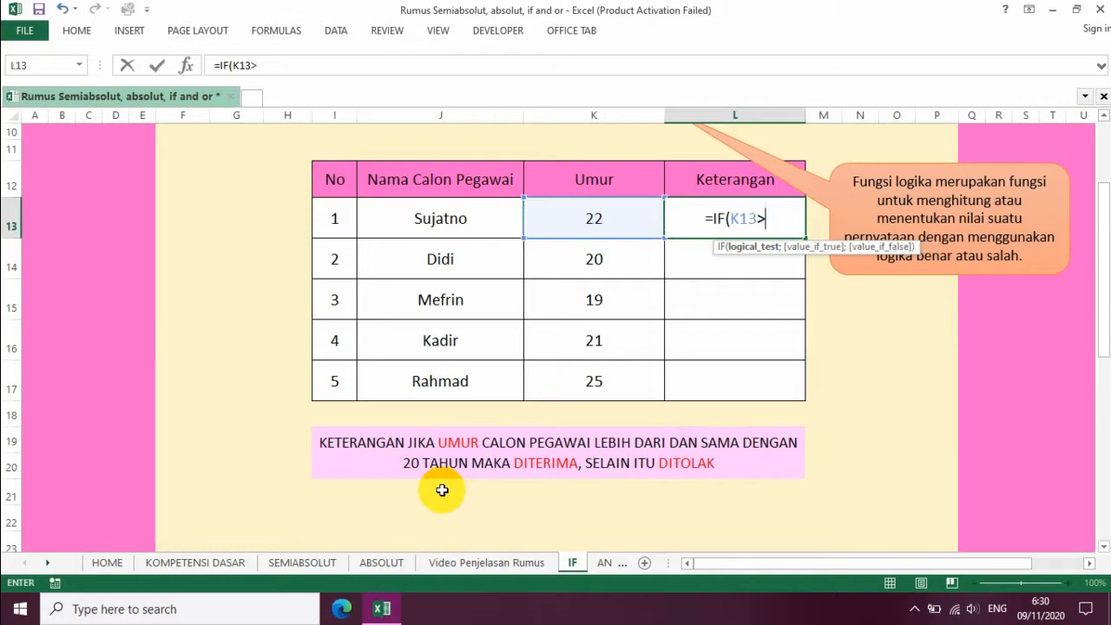
text(=)
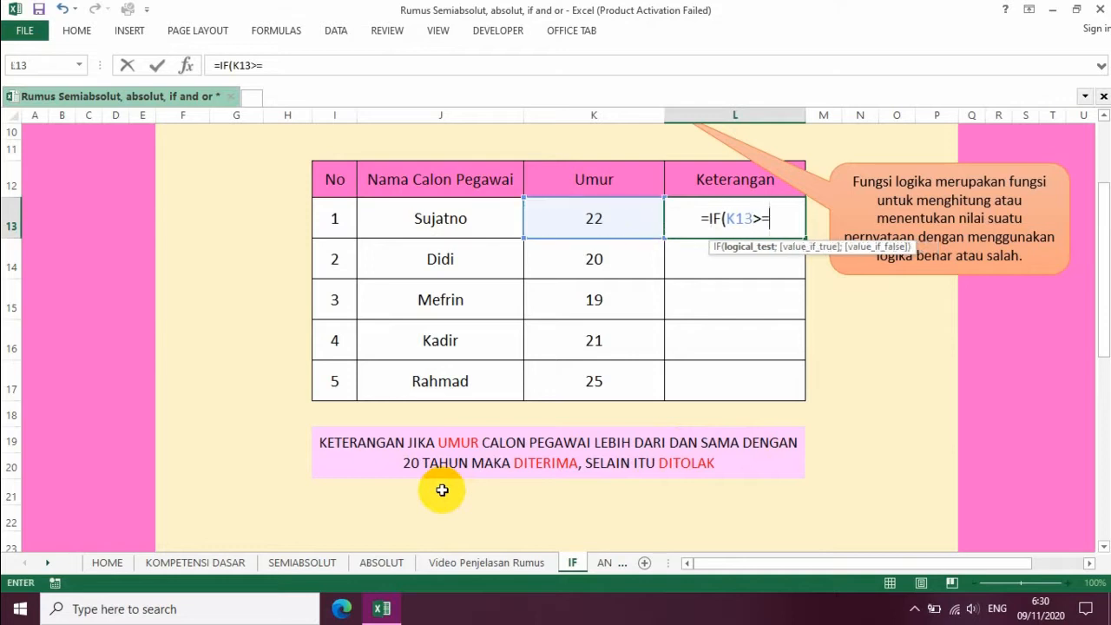
text(20)
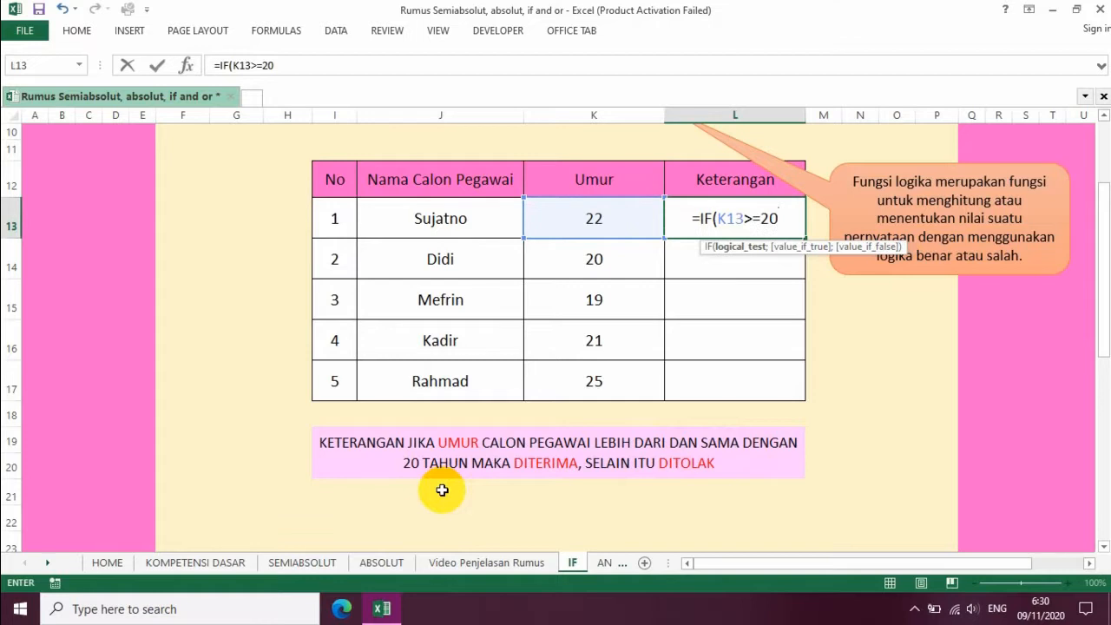
text(;)
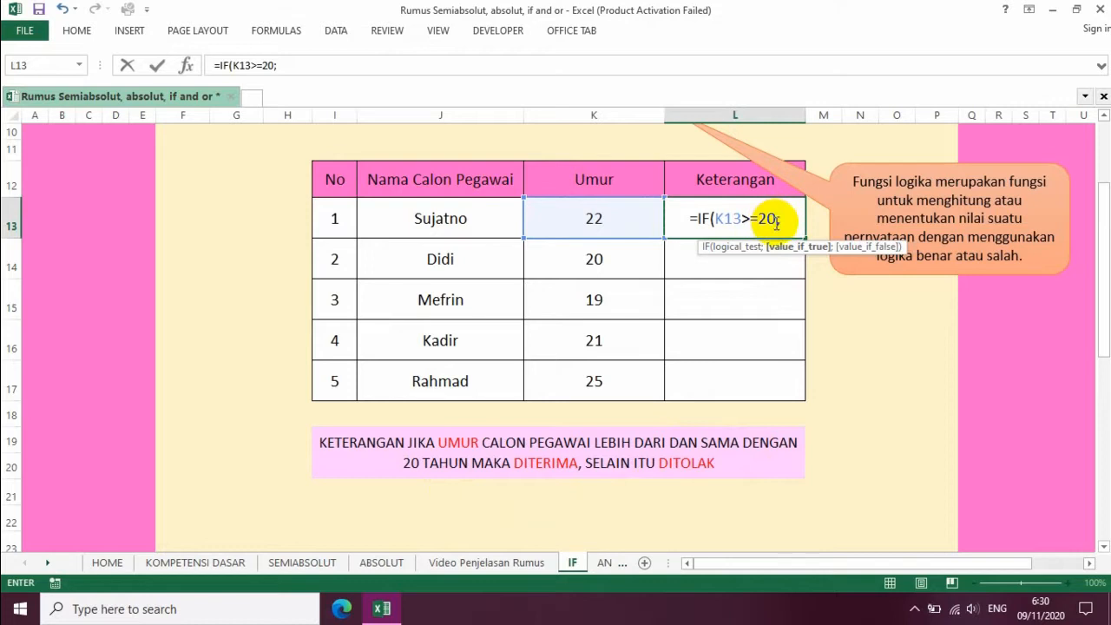
key(BackSpace)
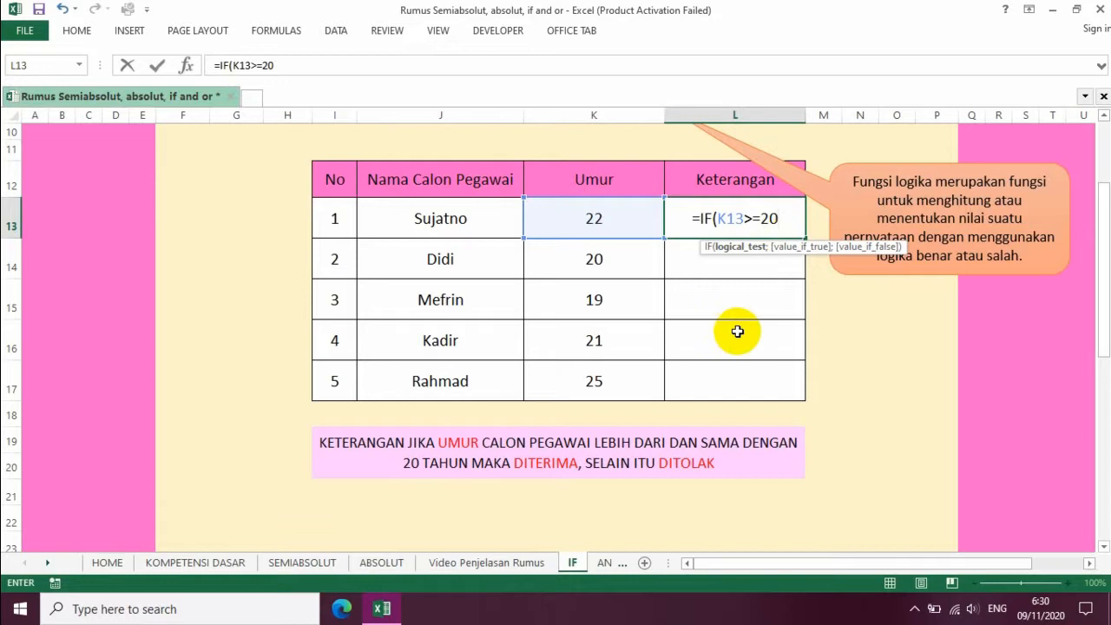
text(;)
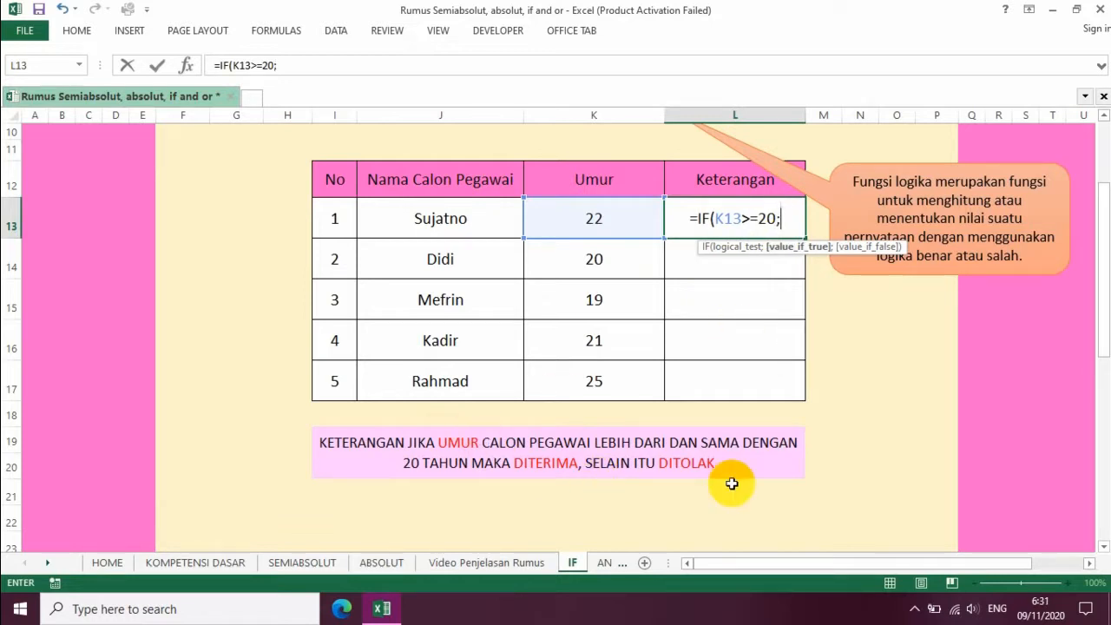
Add "DITERIMA" as the true result of the IF formula in L13, followed by a semicolon
text(")
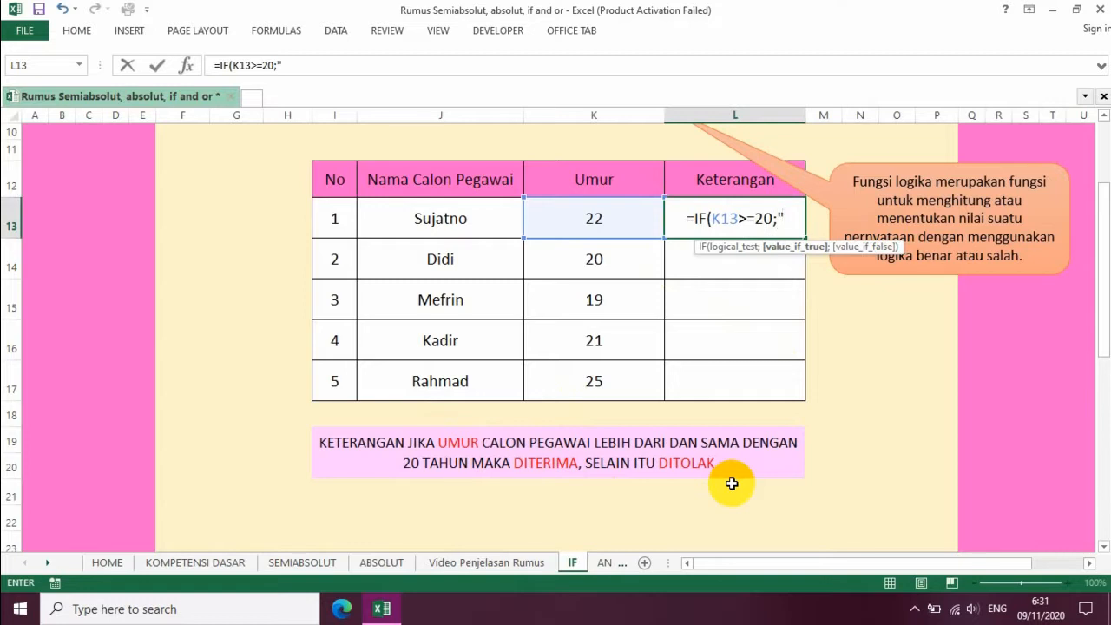
text(DITERIMA)
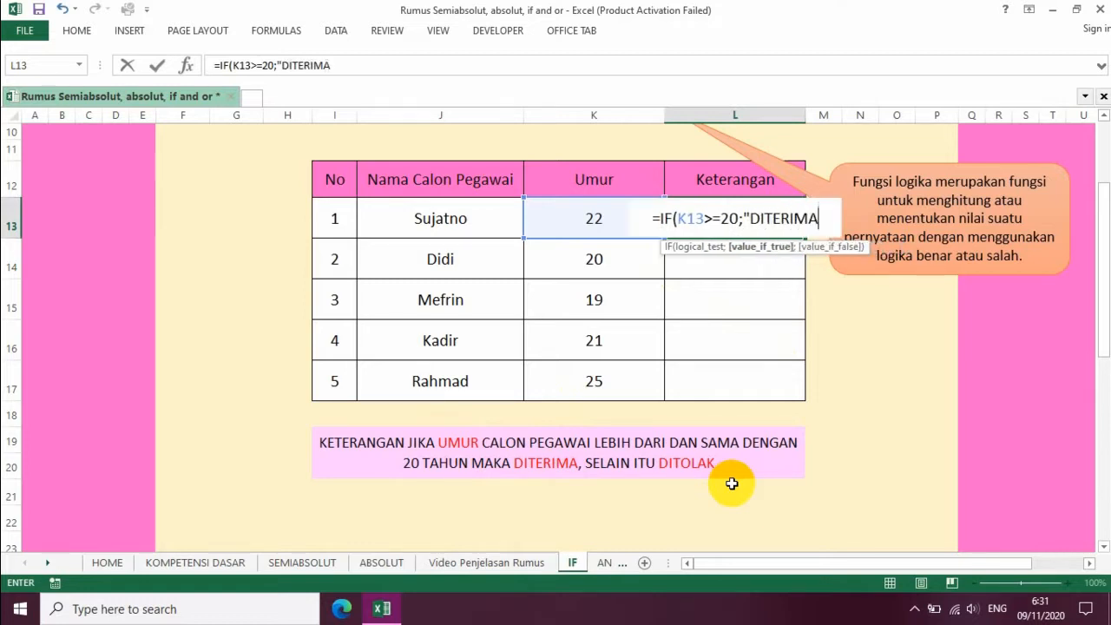
text(")
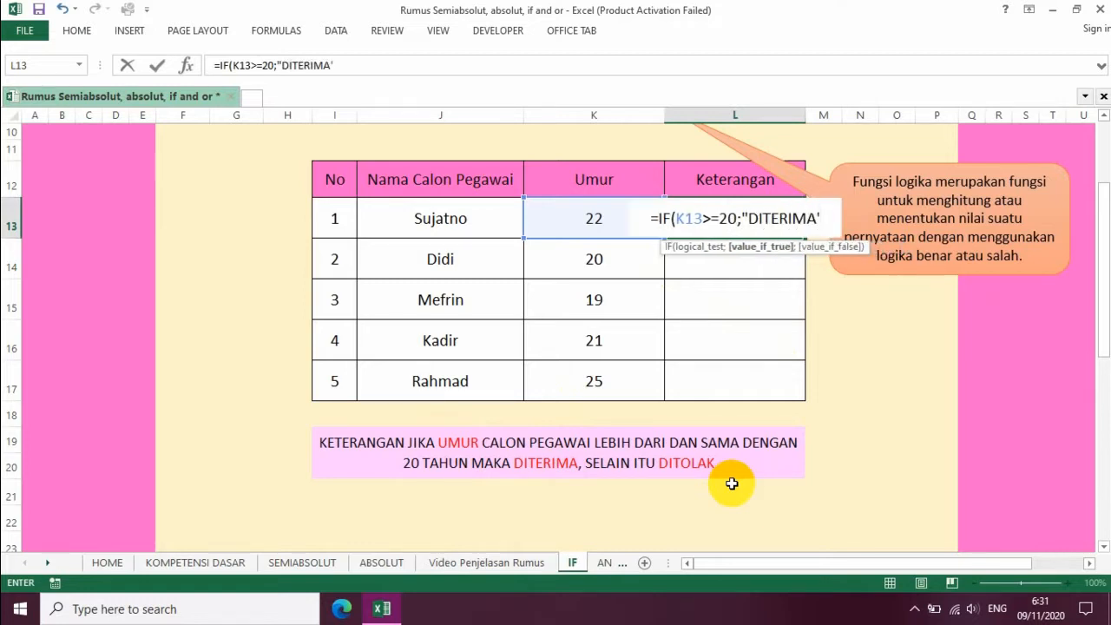
text(;)
key(BackSpace)
text(")
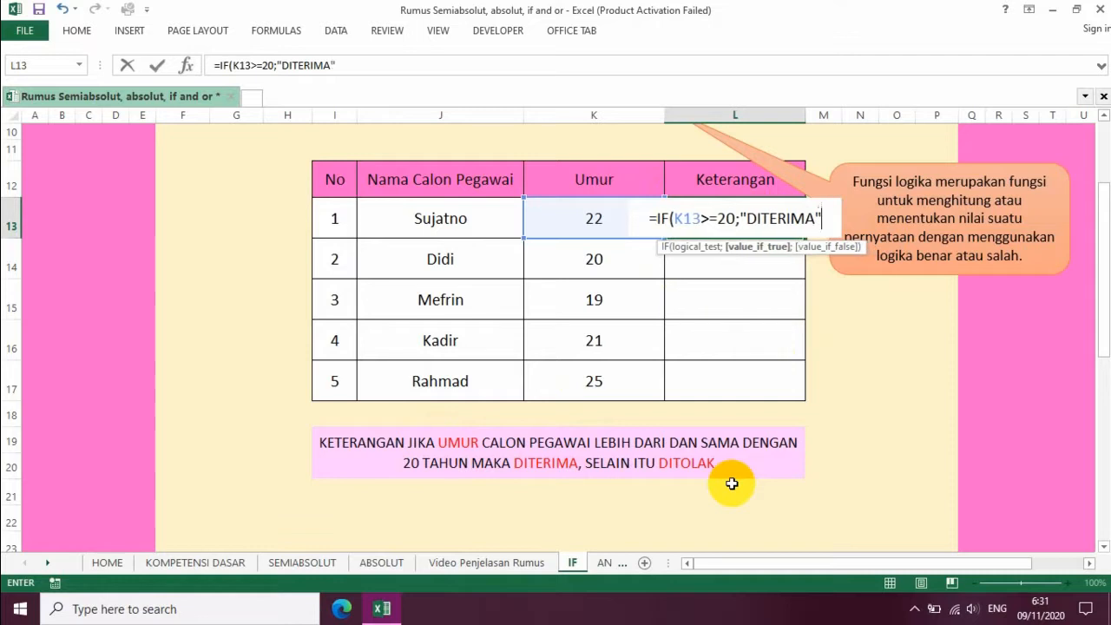
text(;)
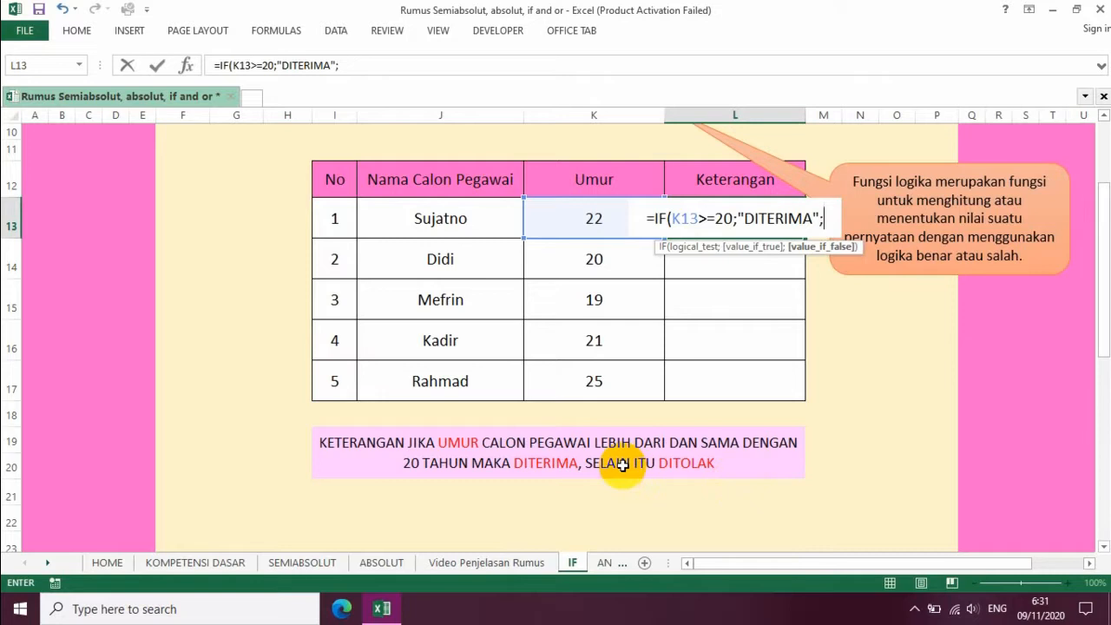
Add "DITOLAK" as the false result, close the parenthesis and enter the IF formula in L13
text(")
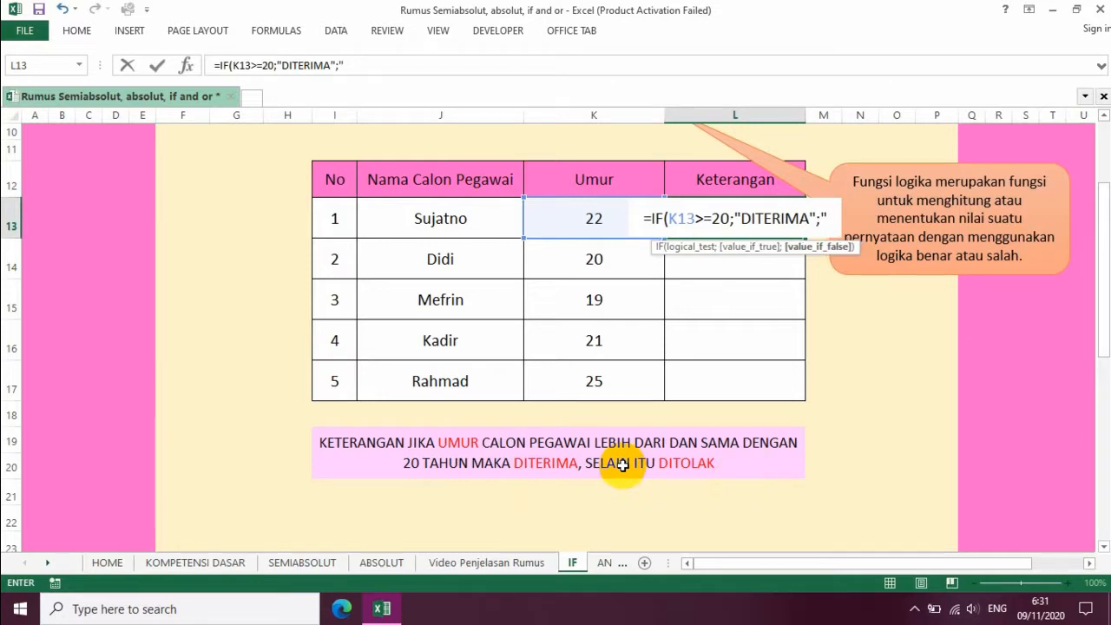
text(DOTOLA)
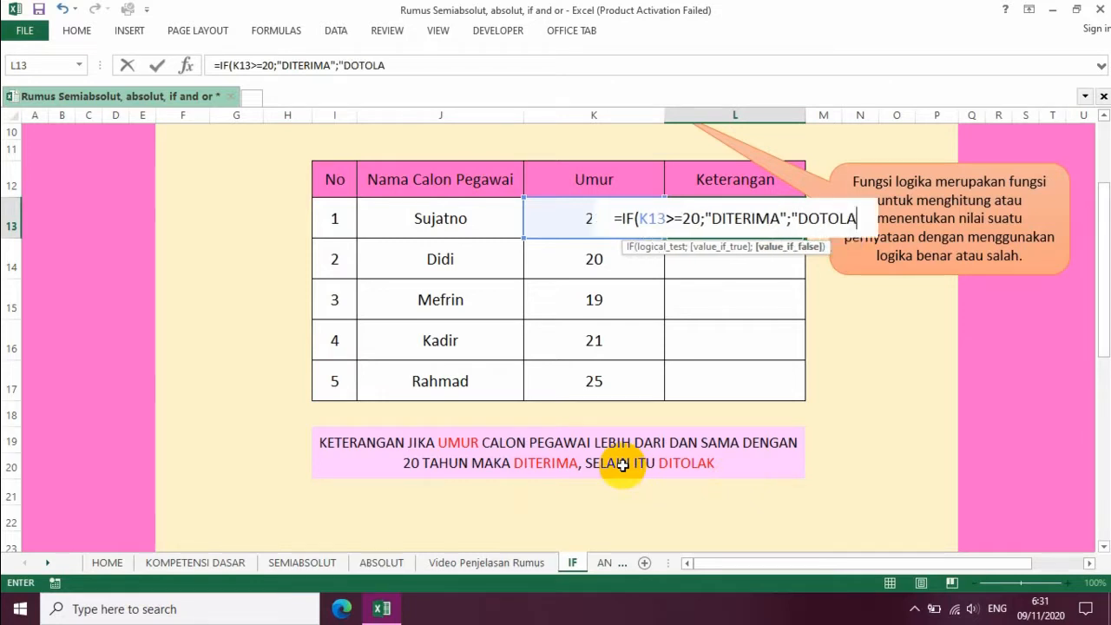
text(K)
key(BackSpace)
key(BackSpace)
key(BackSpace)
key(BackSpace)
key(BackSpace)
key(BackSpace)
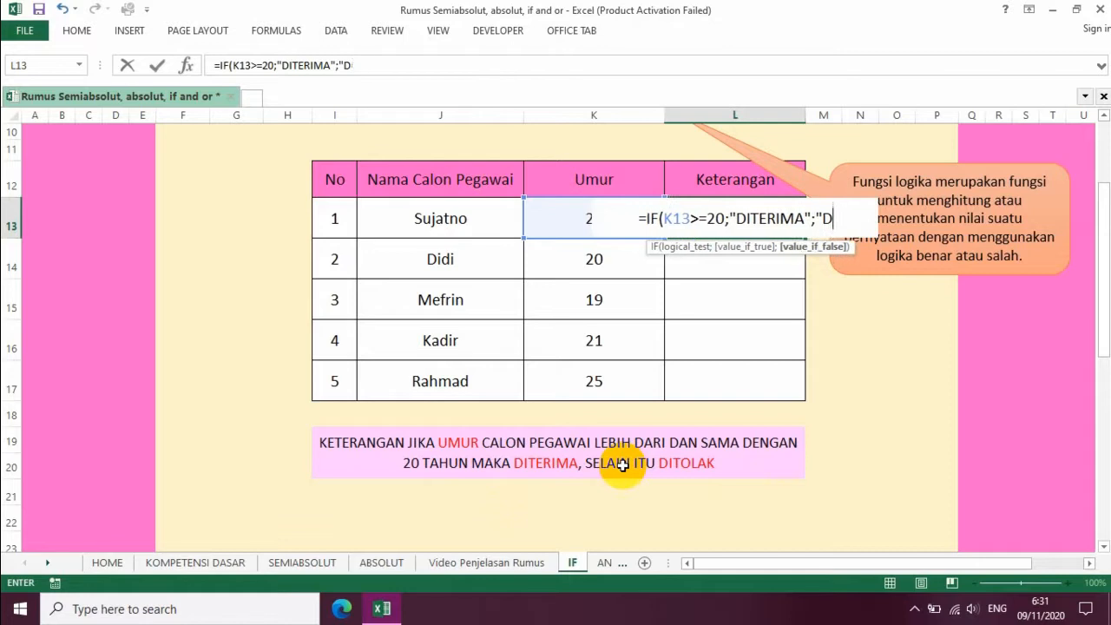
text(ITOLA)
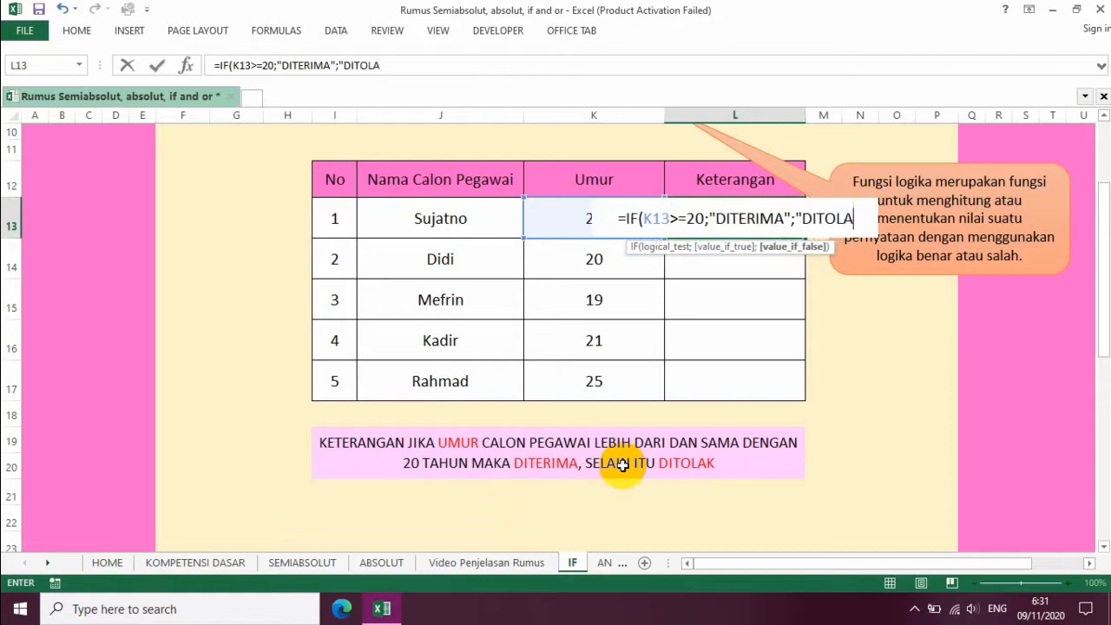
text(K")
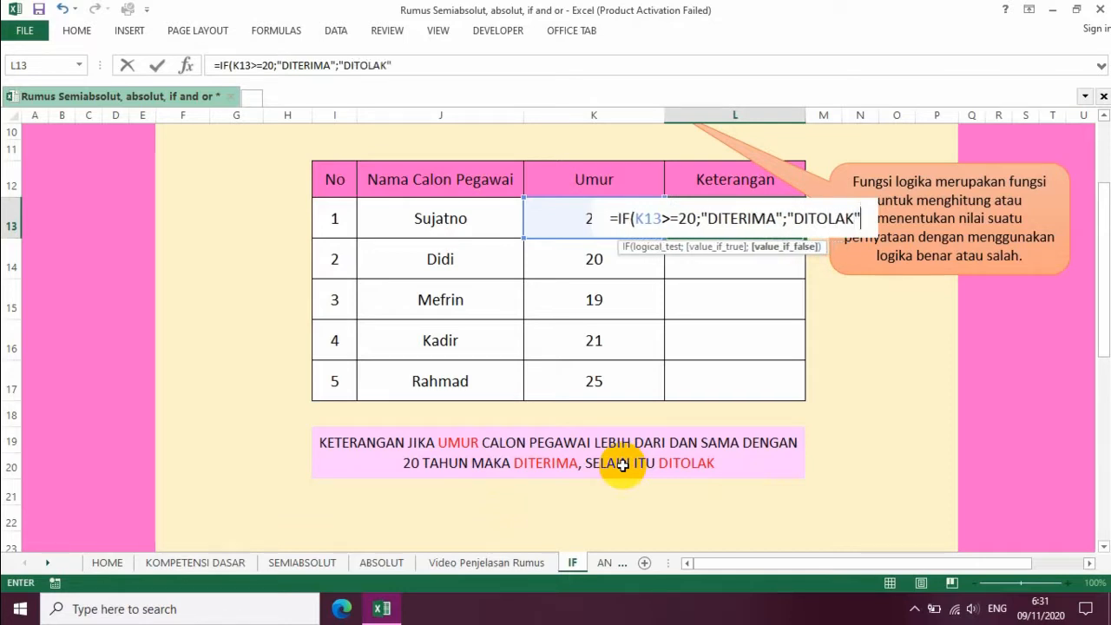
text())
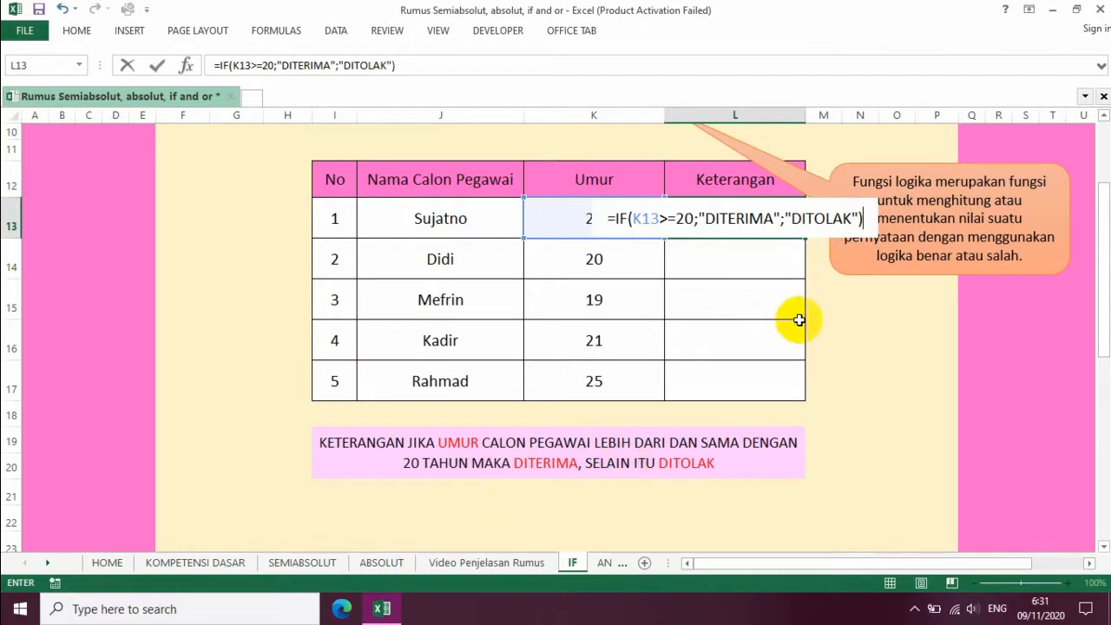
key(Return)
Fill the IF formula from L13 down the Keterangan column to L17
drag(798, 320, 751, 211)
click(754, 216)
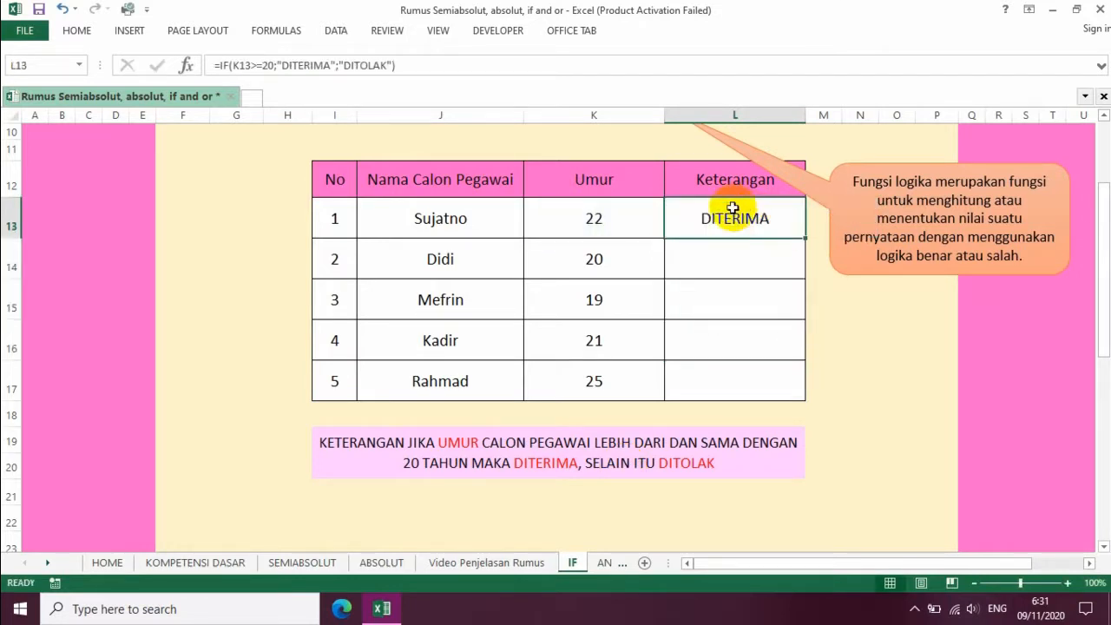
drag(806, 240, 809, 399)
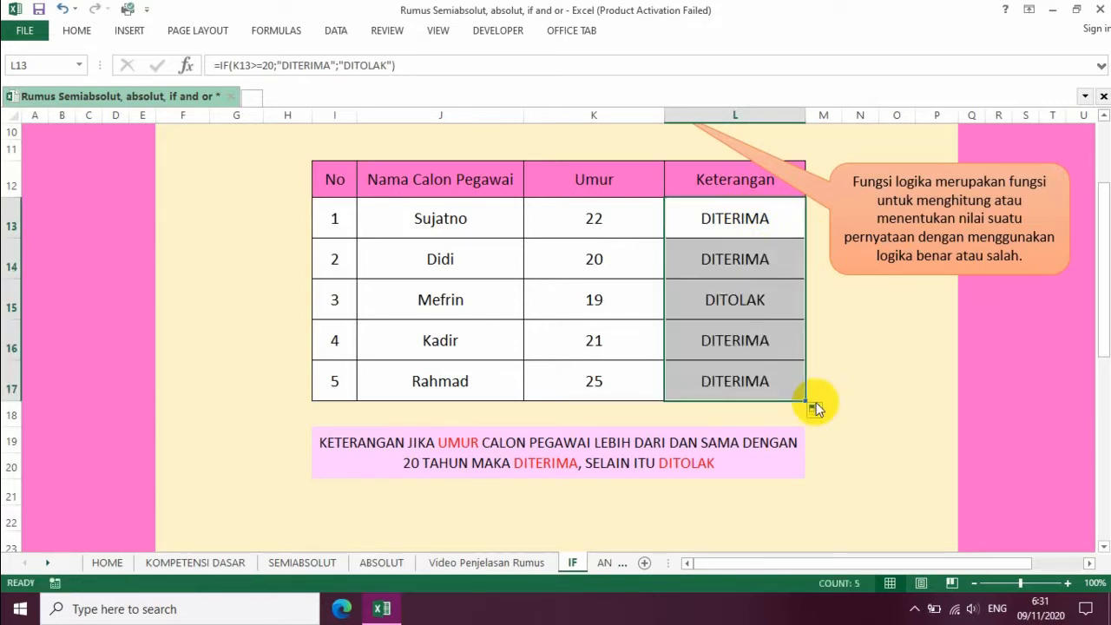
click(716, 216)
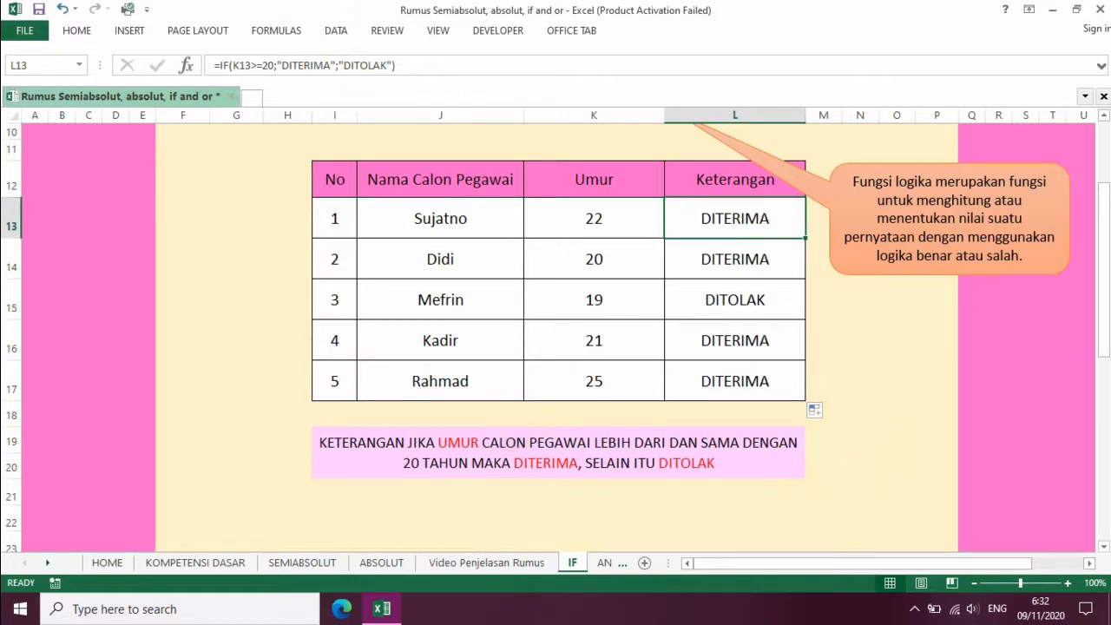
Colour the text of the rejected candidate's row, I15 to L15, in standard red
drag(1104, 352, 1104, 335)
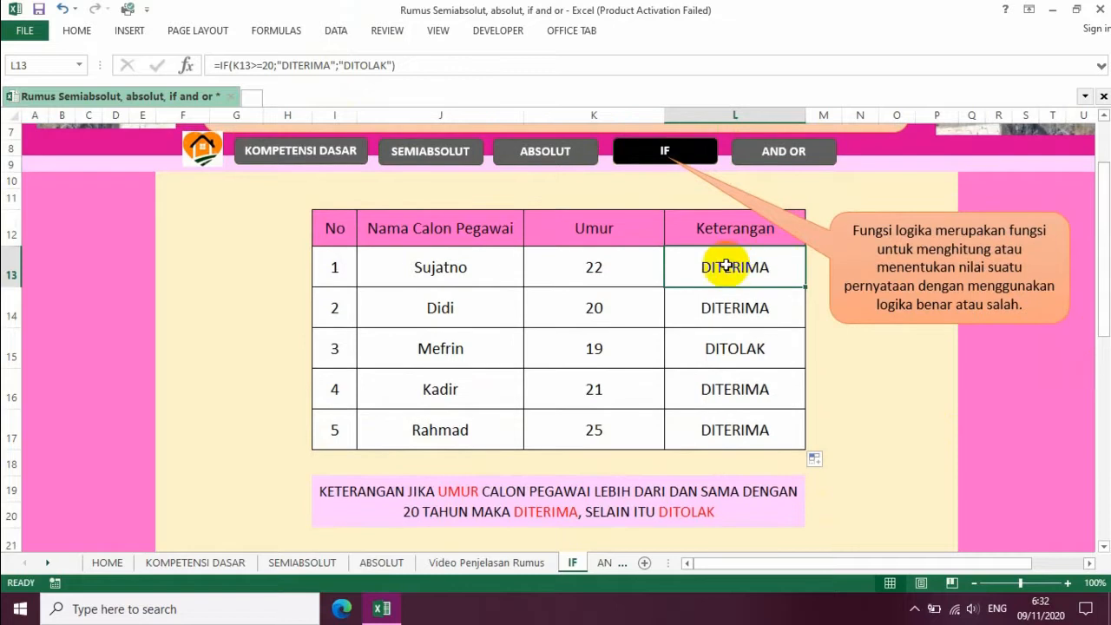
click(593, 267)
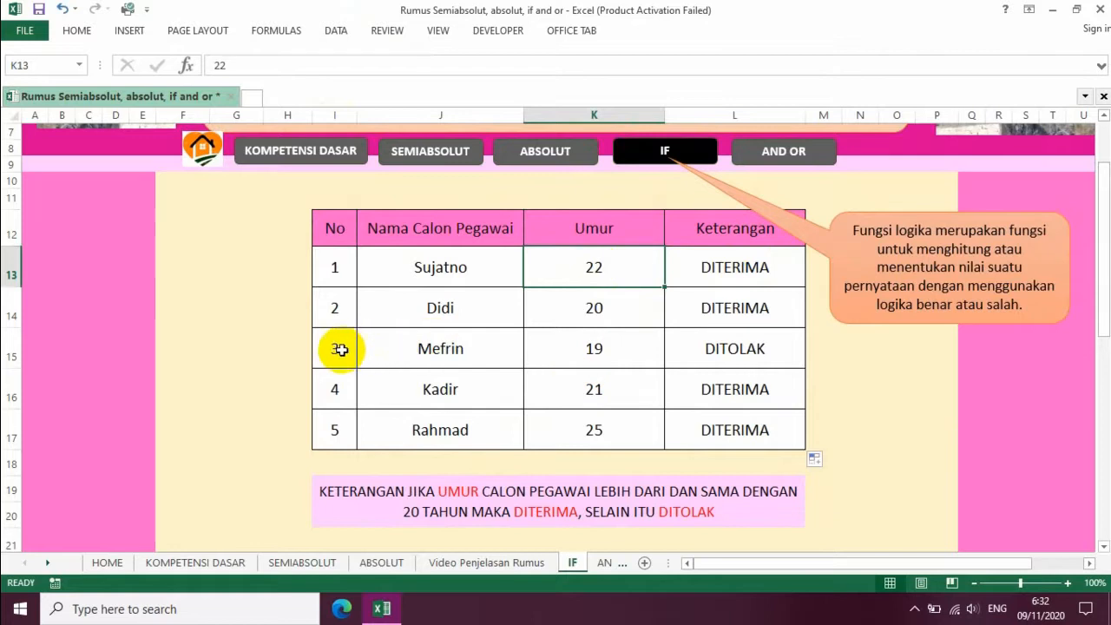
drag(339, 349, 704, 347)
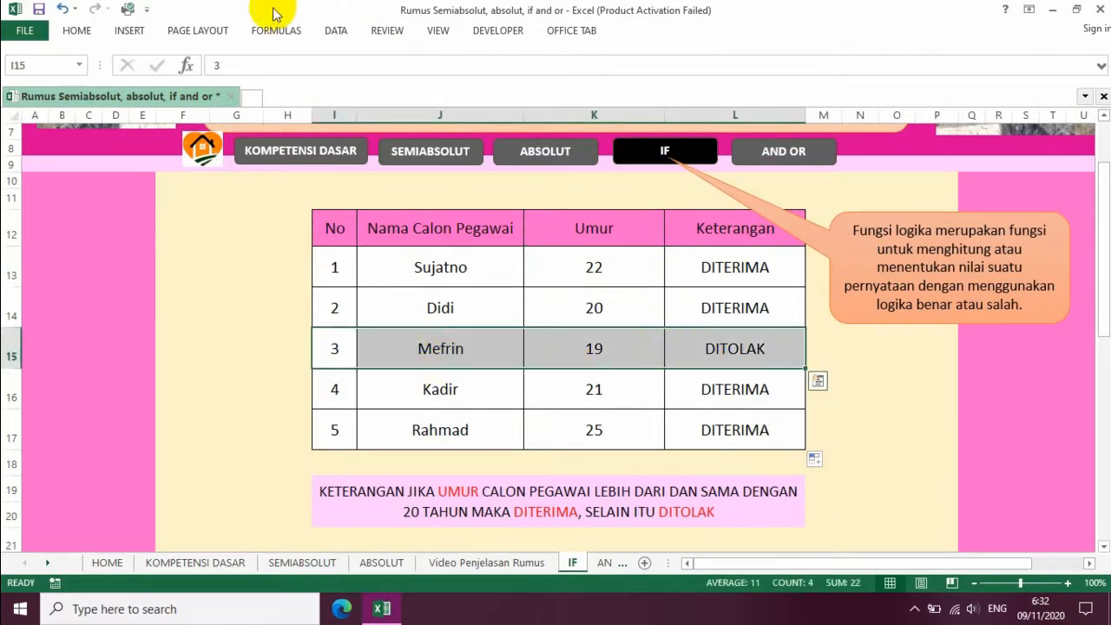
click(78, 33)
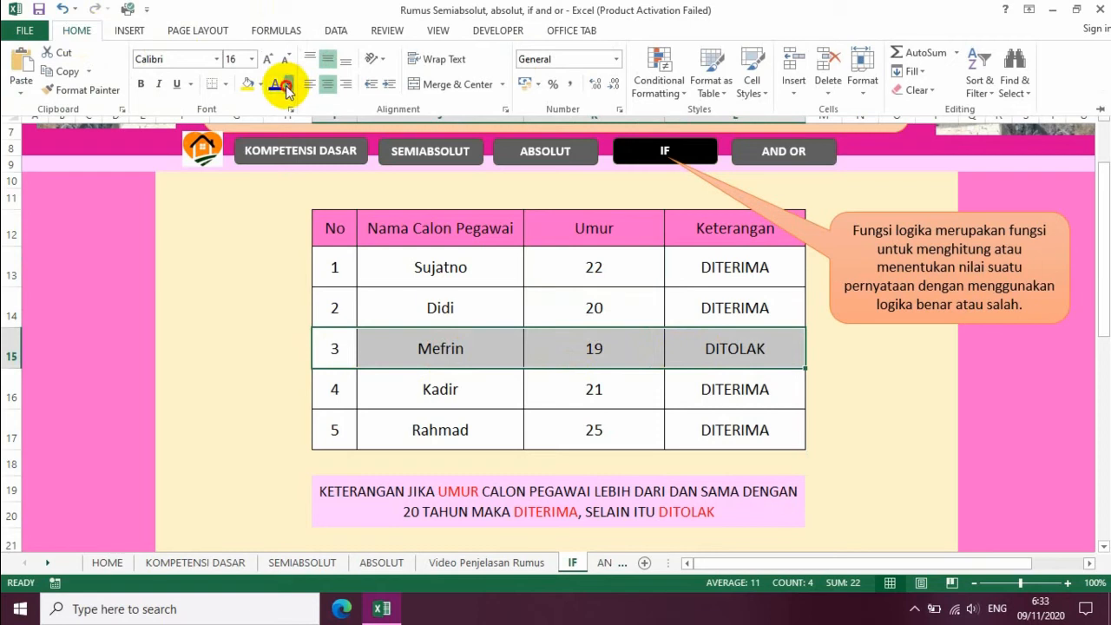
click(290, 87)
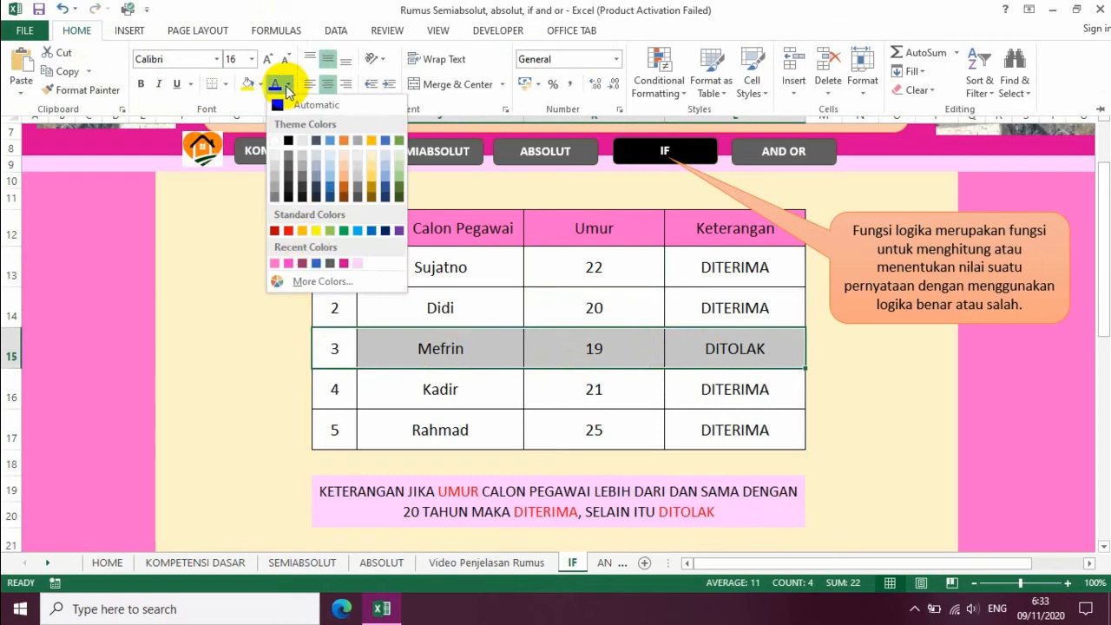
click(291, 233)
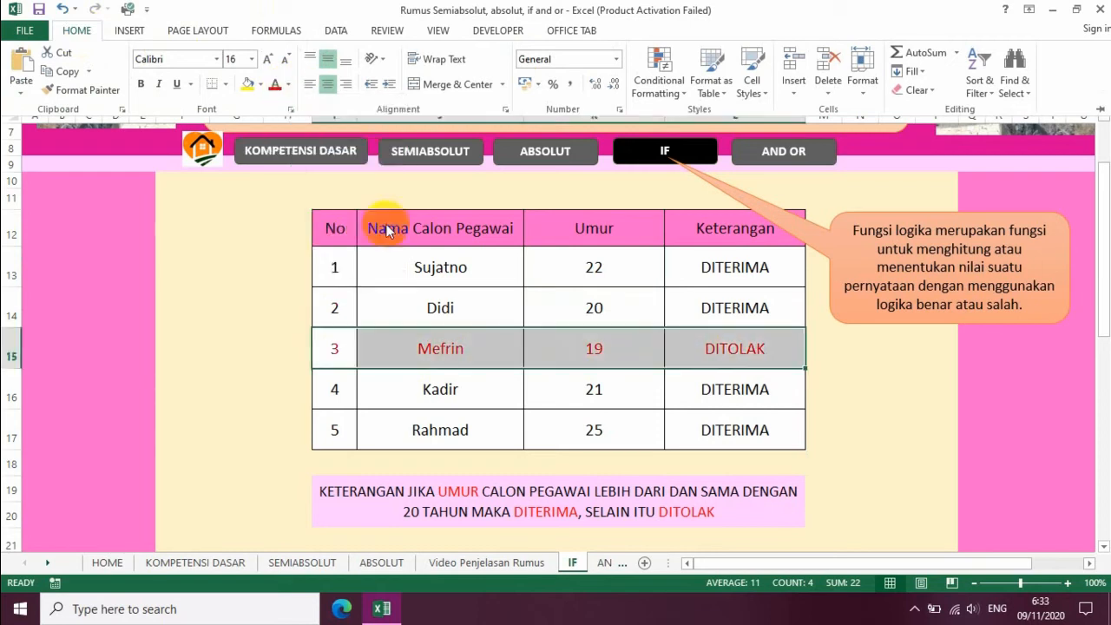
click(851, 452)
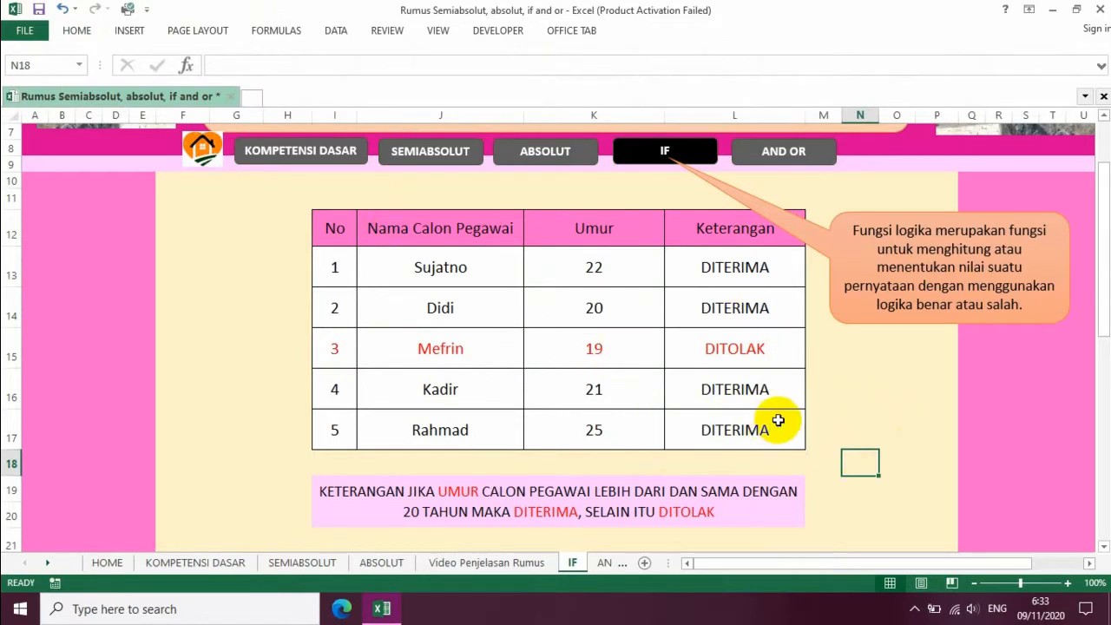
Review the AND OR sheet alongside the first two Umur values on the IF sheet, finishing on the AND OR sheet
click(761, 149)
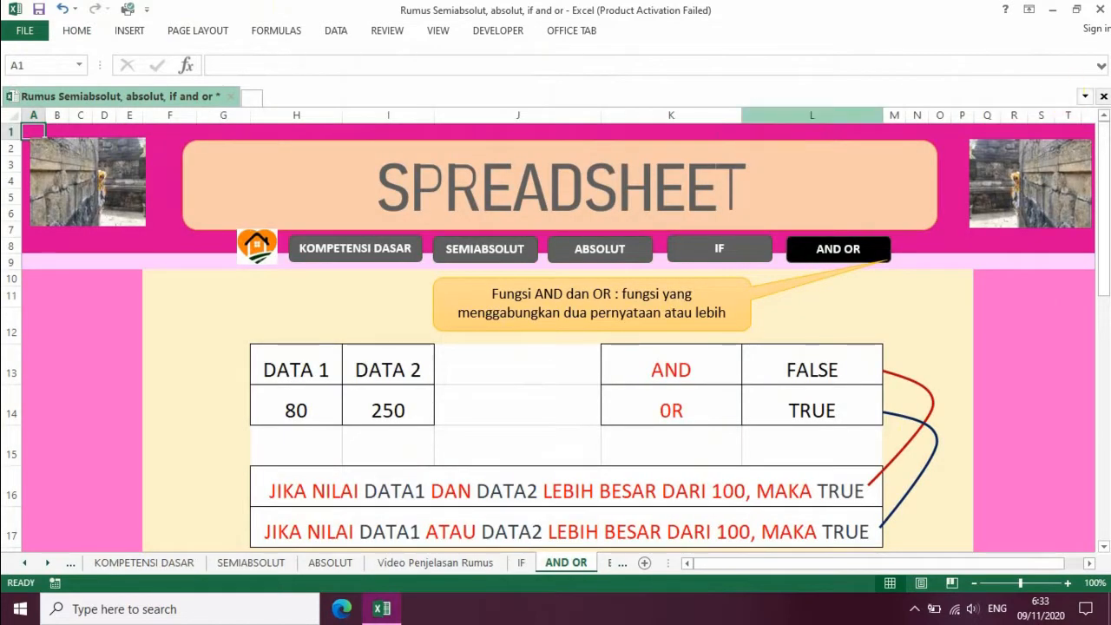
drag(1103, 272, 1102, 287)
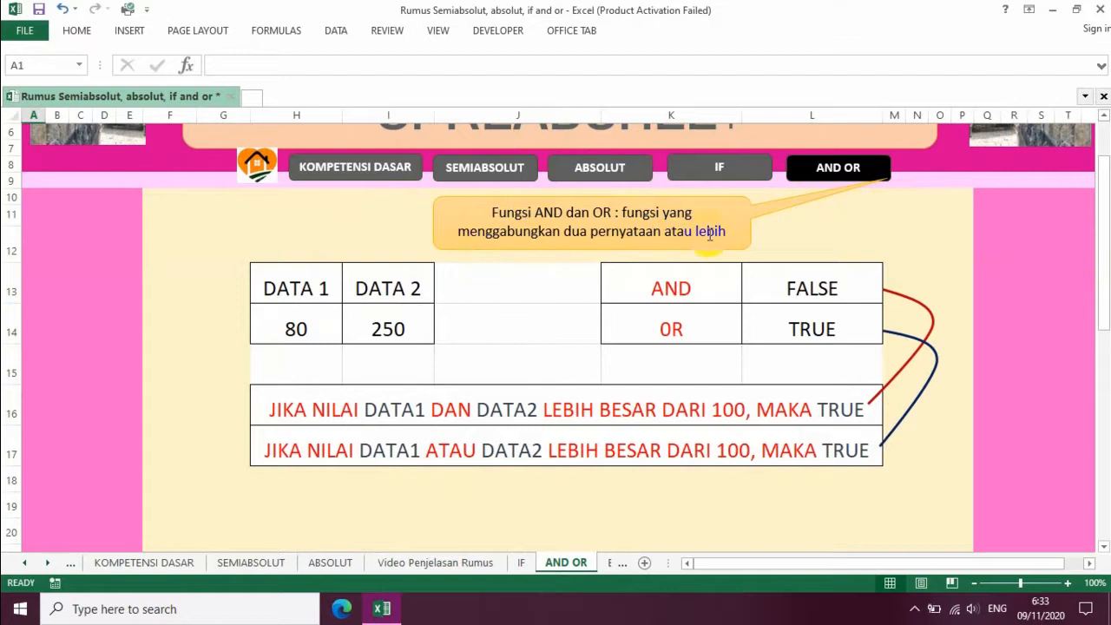
click(721, 164)
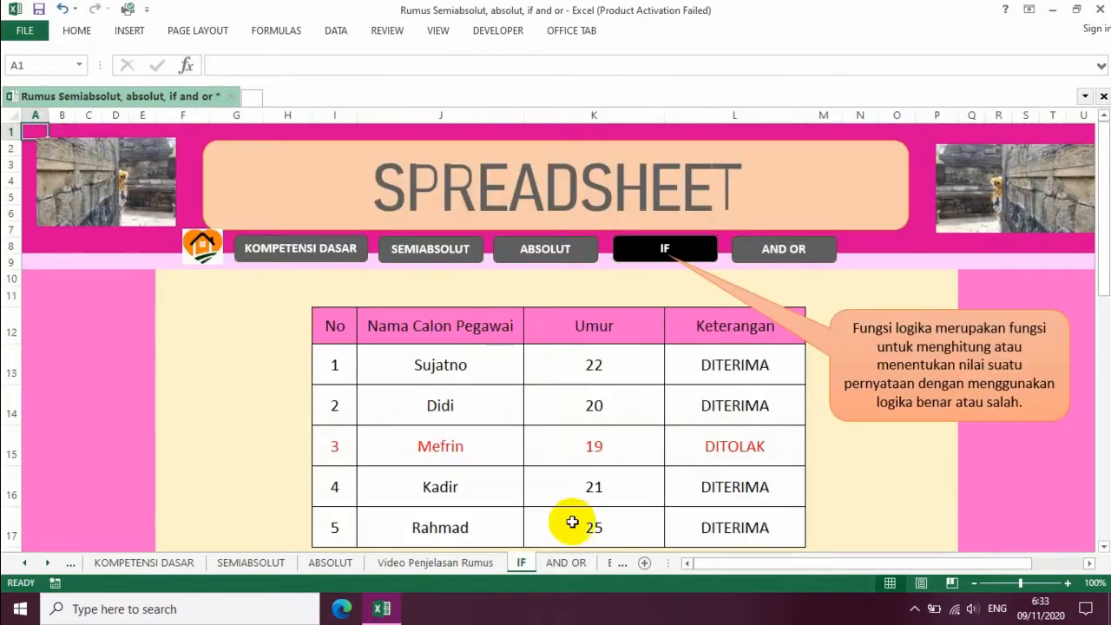
click(593, 365)
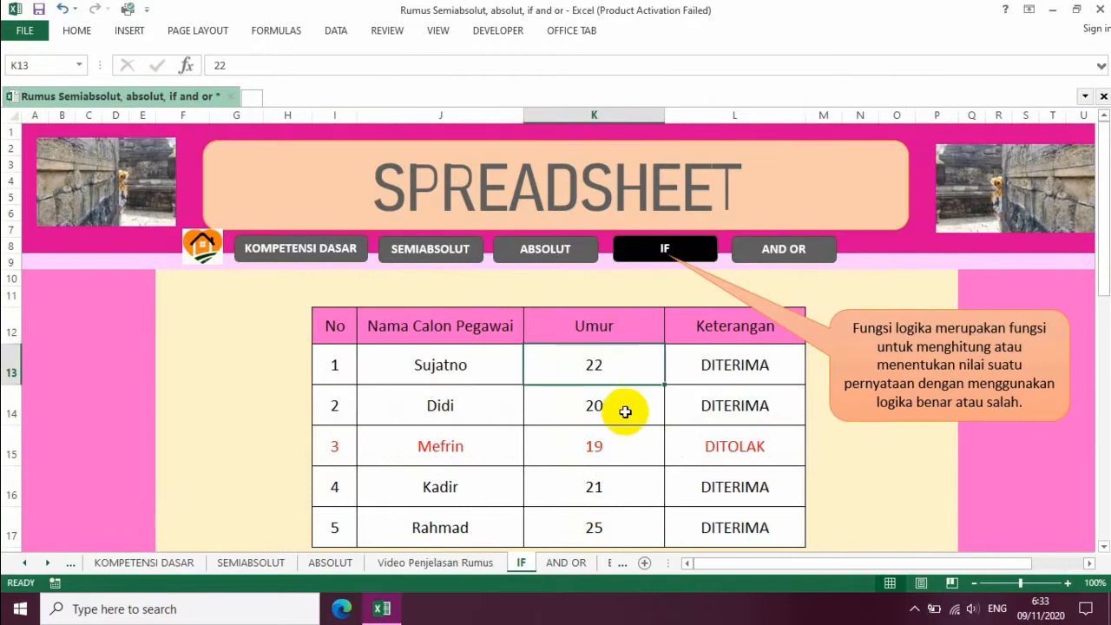
click(585, 404)
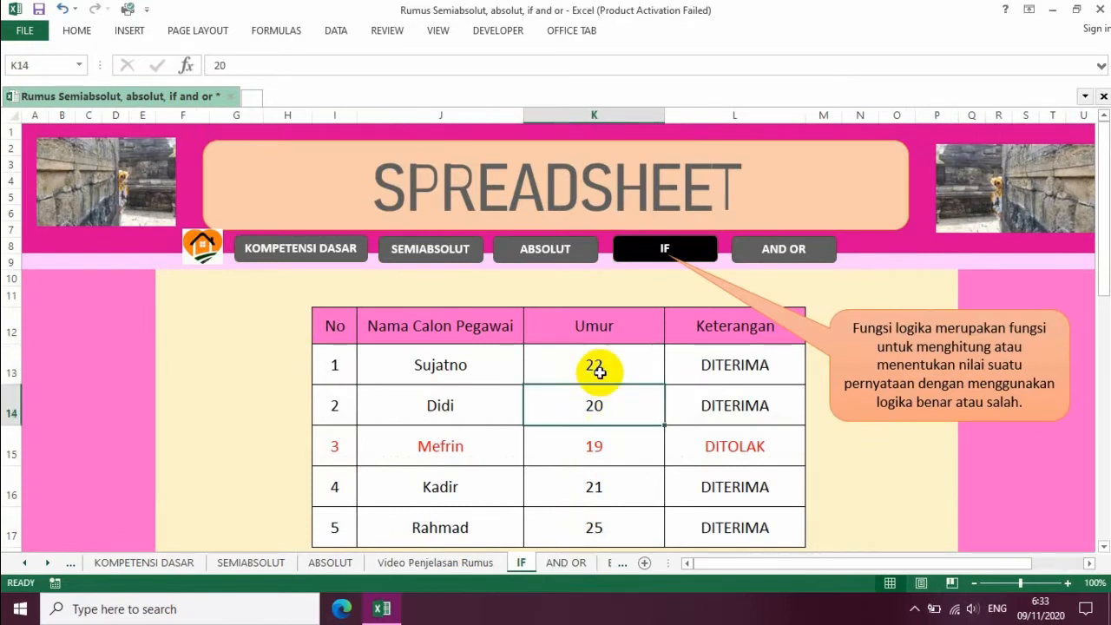
click(754, 249)
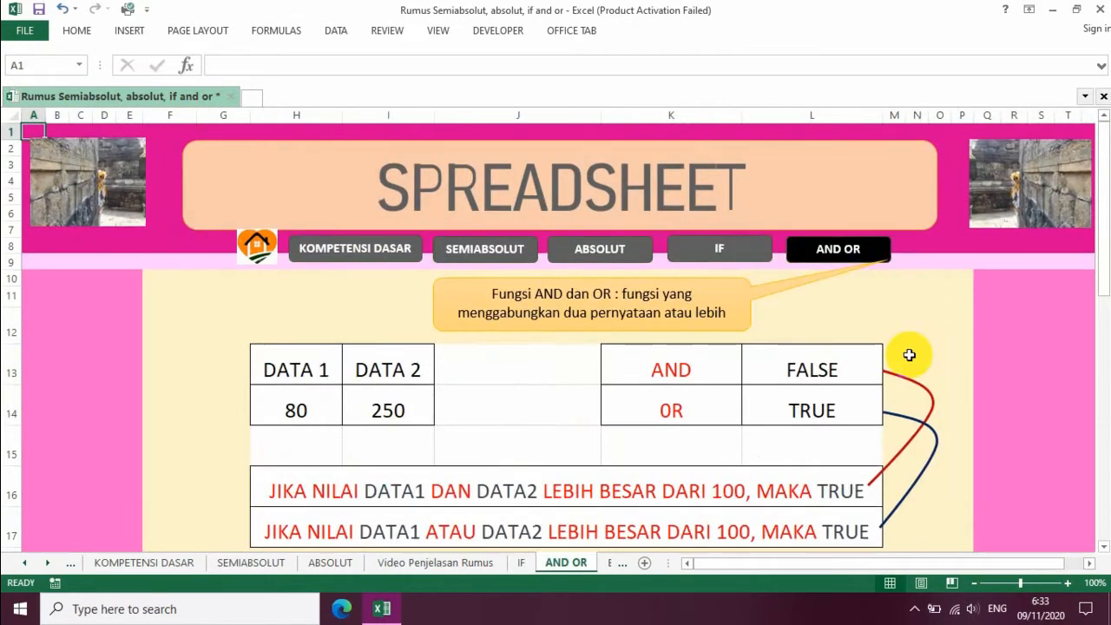